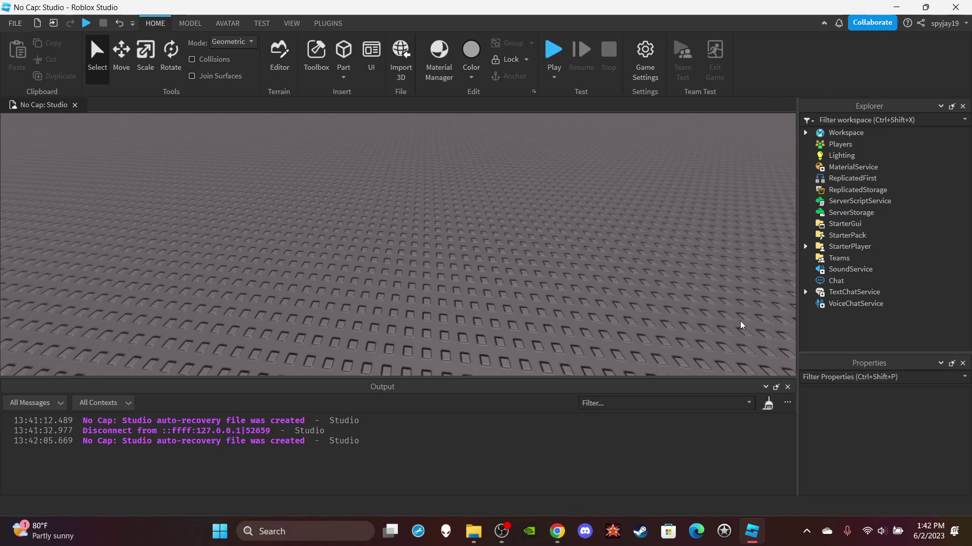
Insert a Script under ServerScriptService, rename it HealthCommandScript, and select its starter code.
click(873, 200)
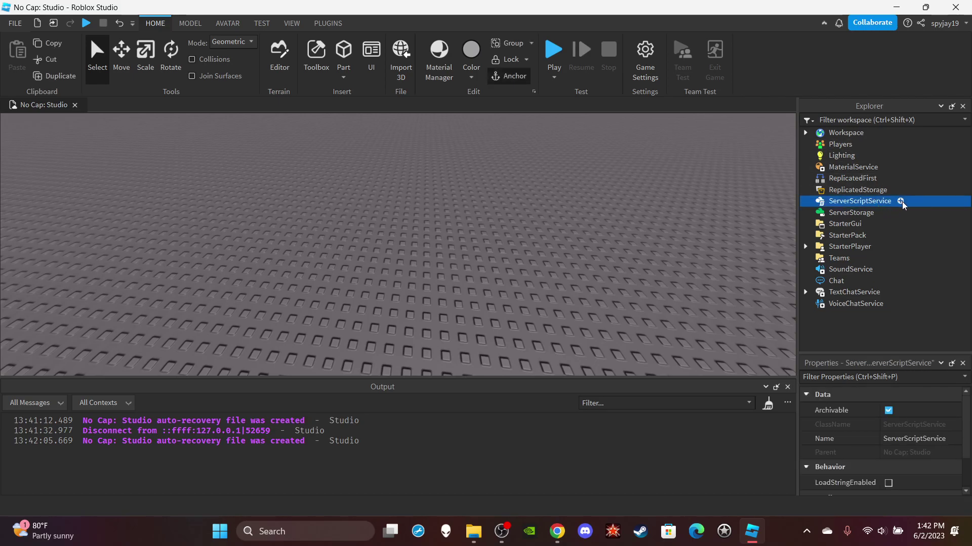
click(901, 202)
click(834, 237)
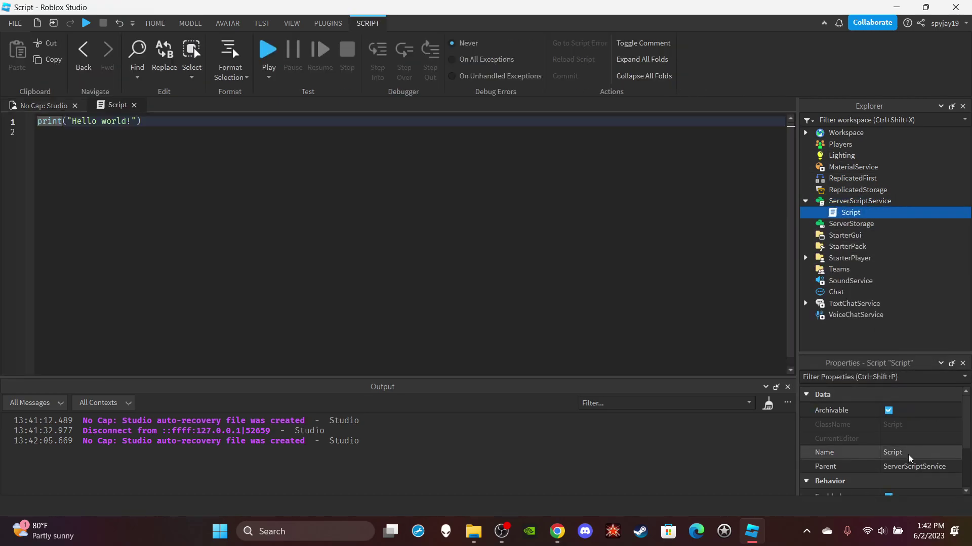
click(909, 452)
text(Health)
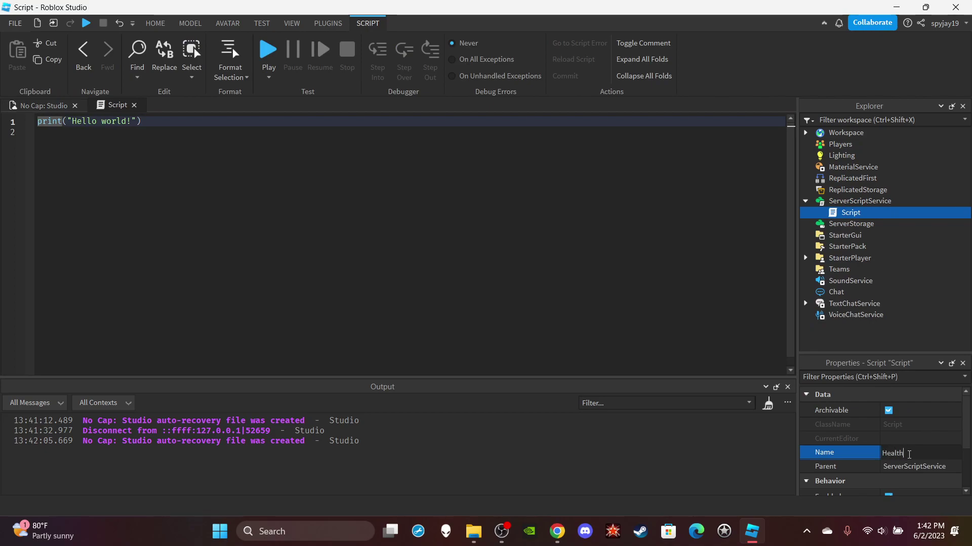
text(CommandScrip)
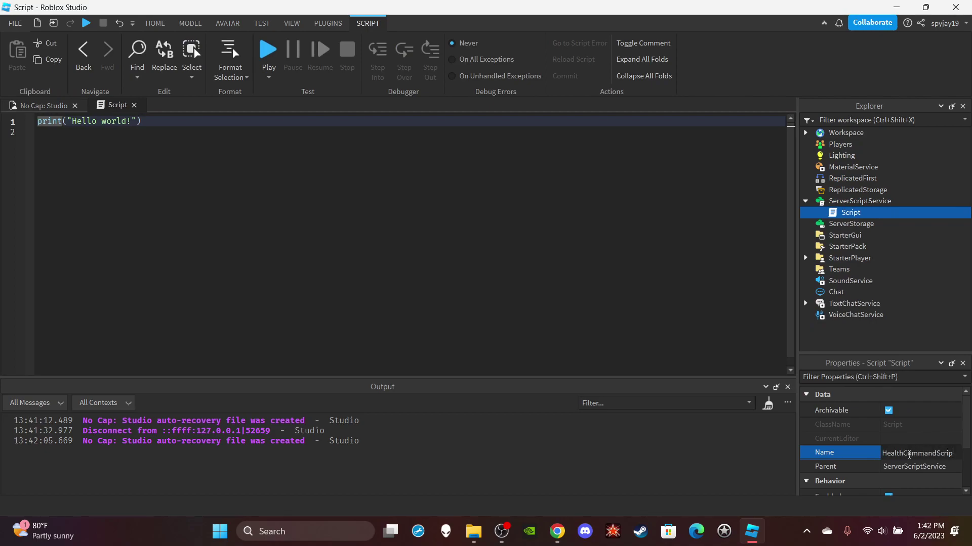
text(t)
key(Return)
key(ctrl+a)
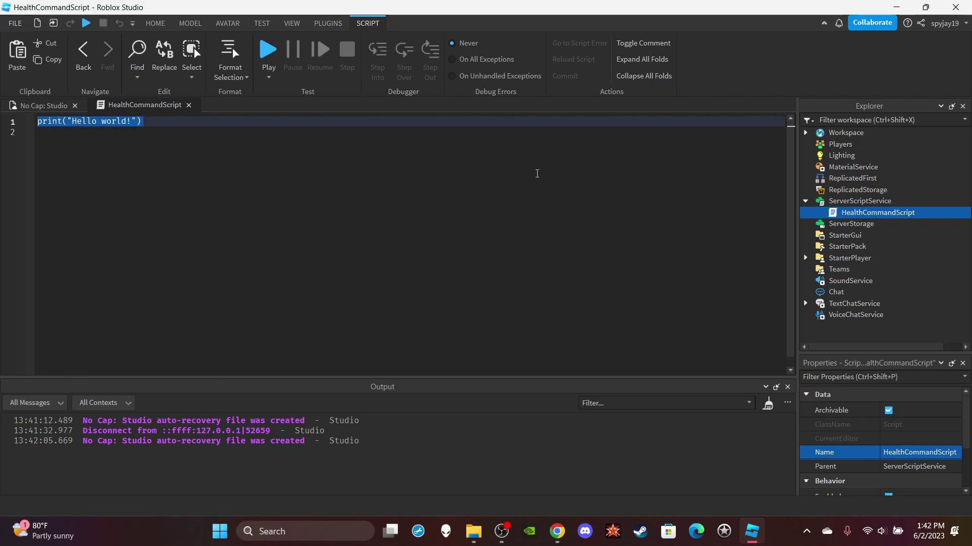
Replace the default print with an AllowedUsers table of one username and a PlayerAdded handler taking plr.
key(BackSpace)
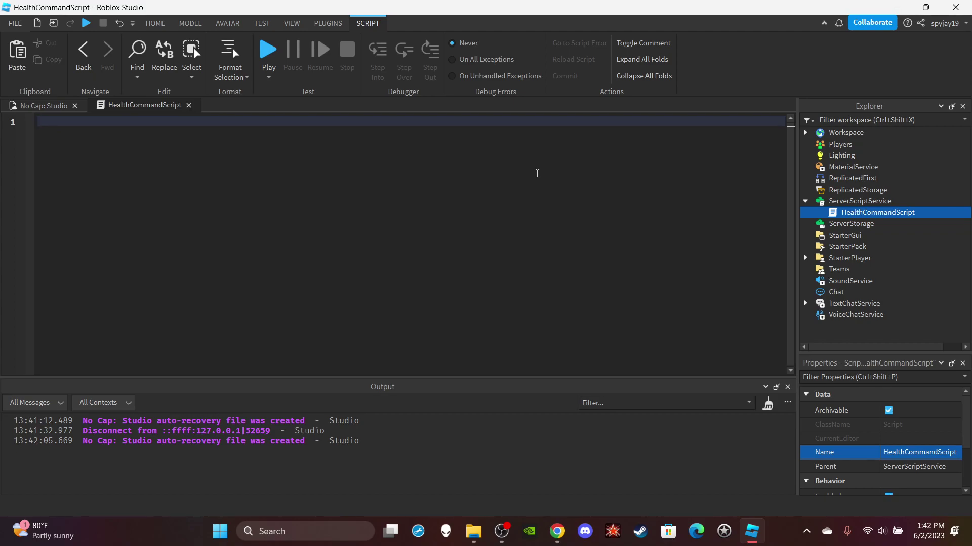
text(local Allow)
text(edUsers = )
text(()
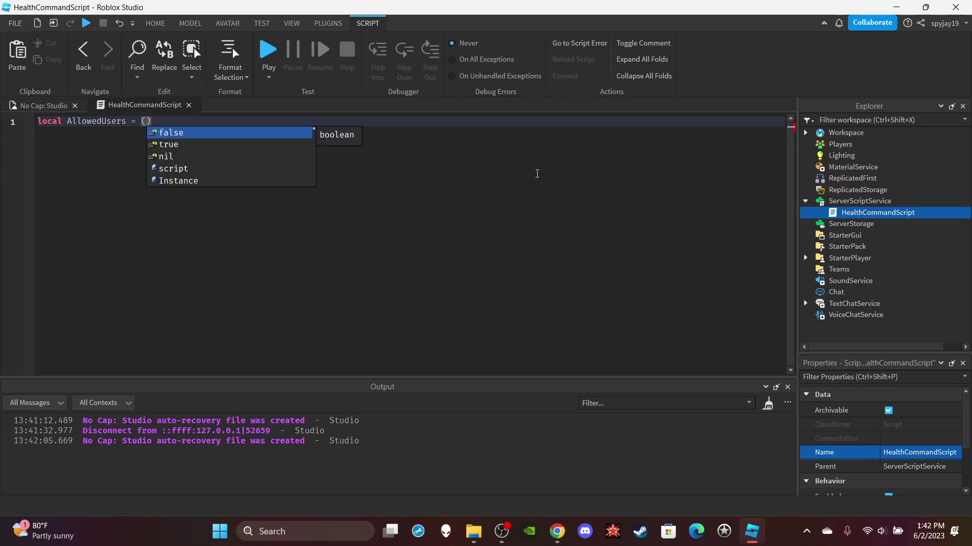
key(BackSpace)
text({")
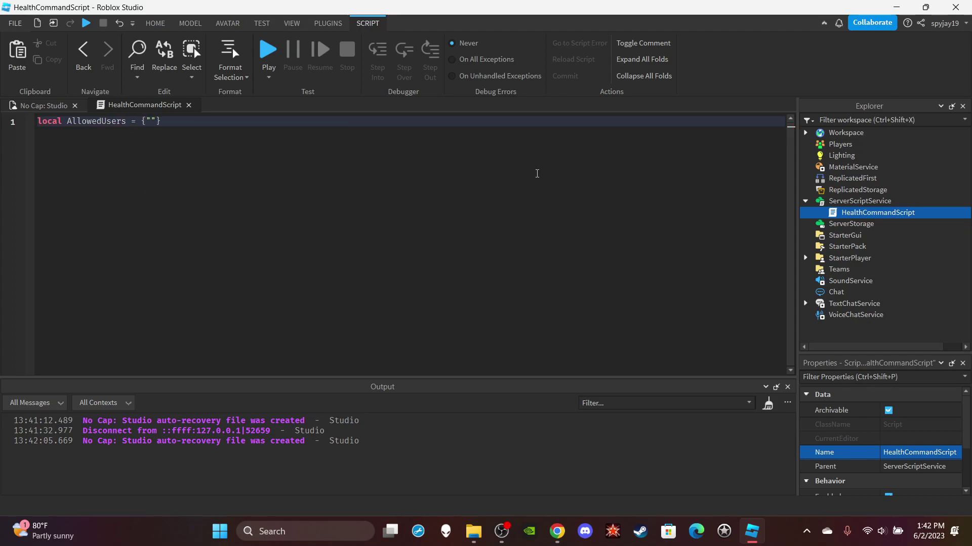
text(spyjay19)
key(Right)
key(Right)
key(Return)
key(Return)
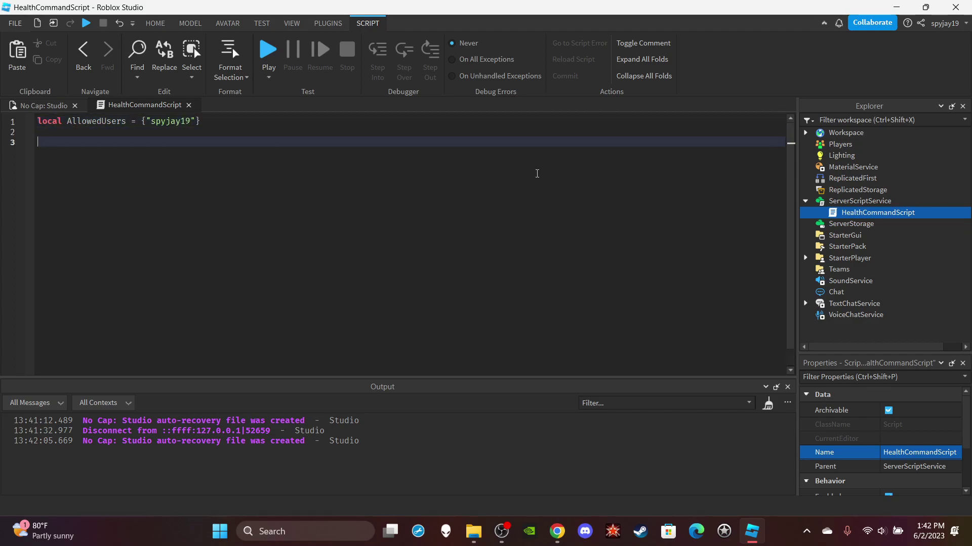
text(game.Players.PlayerAdded)
text(:Connect(function)
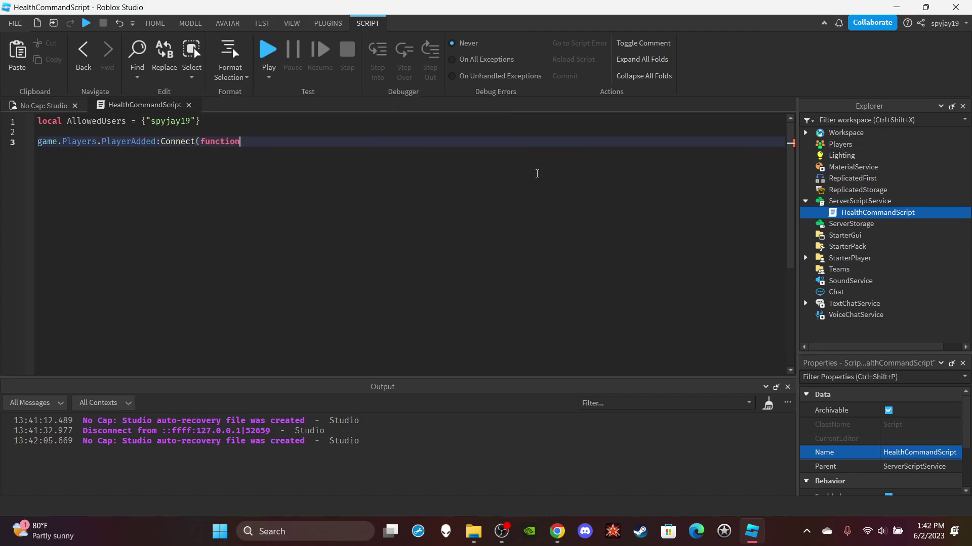
text((plr))
Add a plr.Chatted:Connect(function(msg) handler inside the PlayerAdded handler.
key(Return)
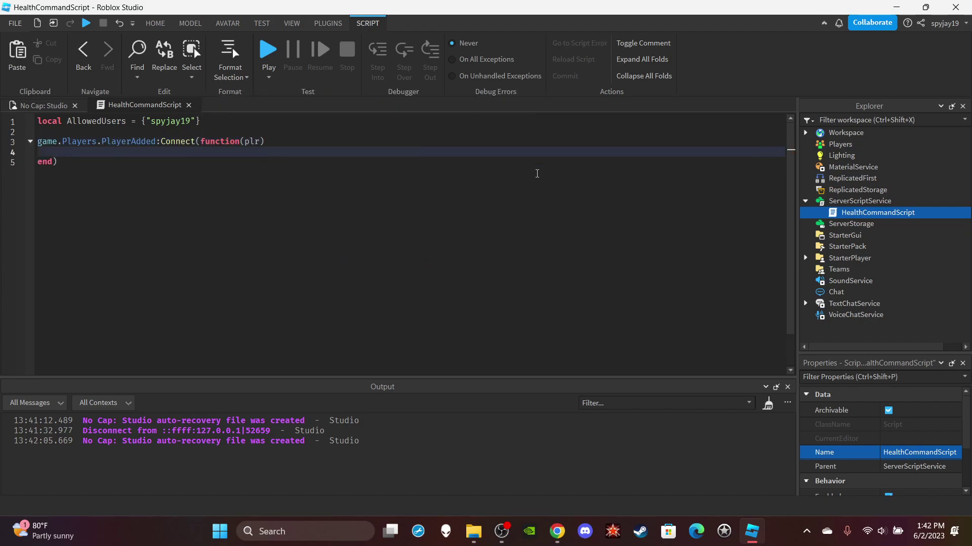
text(plr.C)
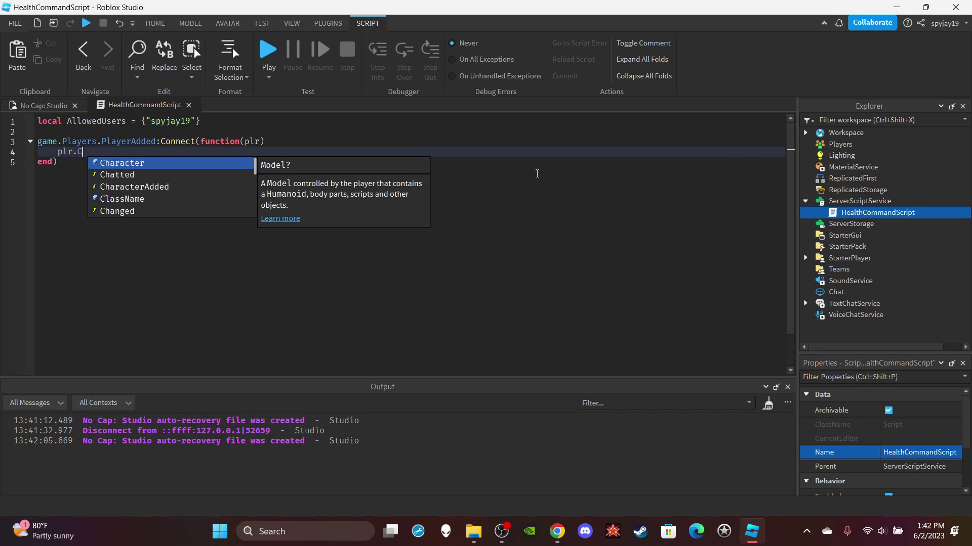
text(hat)
key(Tab)
text(:Connect(f)
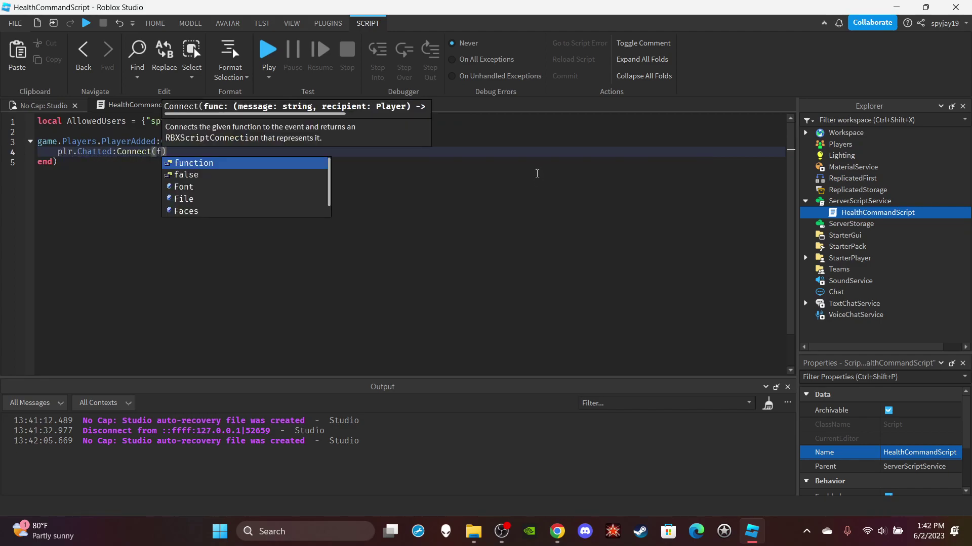
key(Tab)
text(()
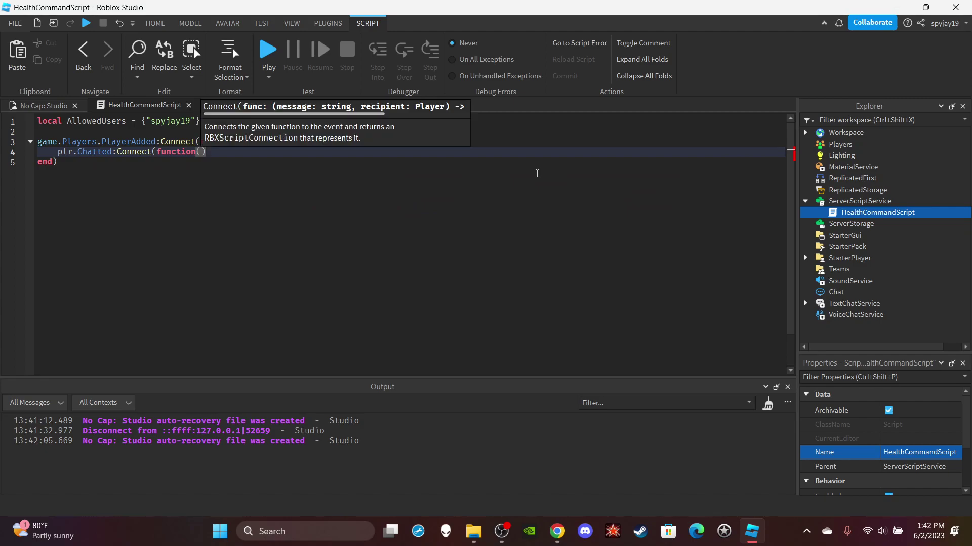
text(msg)
key(Return)
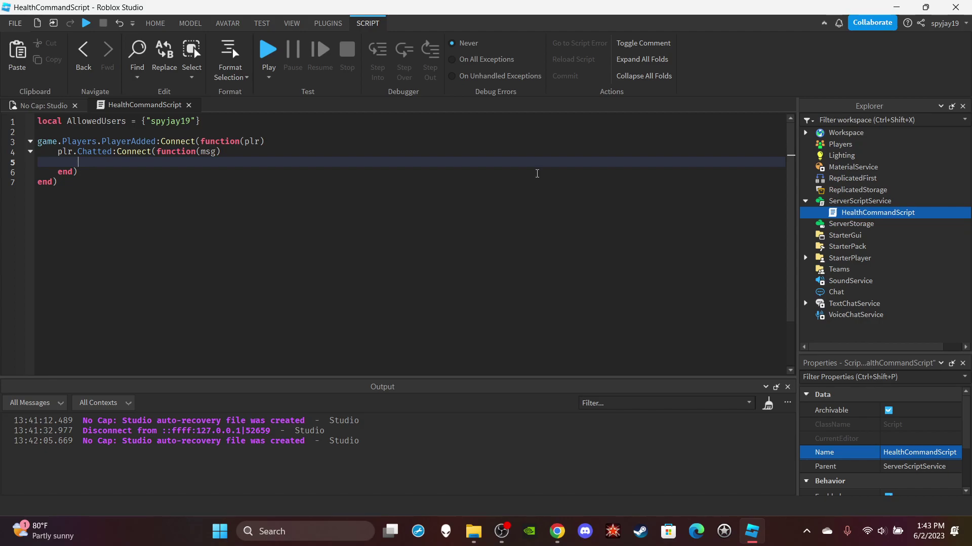
text(if table.)
Add the check if table.find(AllowedUsers, plr.Name) then inside the chat handler.
key(Escape)
text(find(Al)
key(Tab)
text(, )
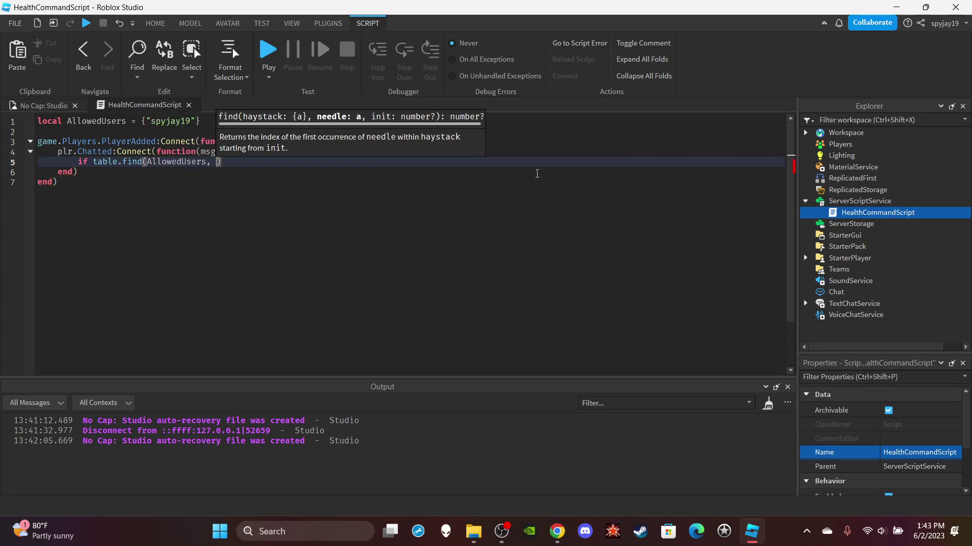
text(plr.N)
Split msg into local Args with string.split and check if Args[1] == ":Health" then.
key(Tab)
text() then)
key(Return)
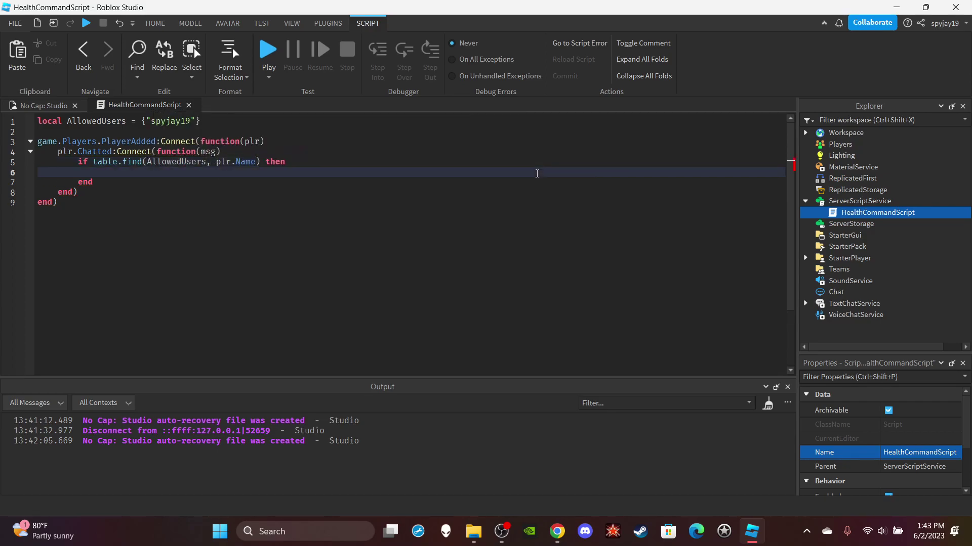
key(Return)
key(BackSpace)
text(local )
text(Args)
text( = )
text(string.spl)
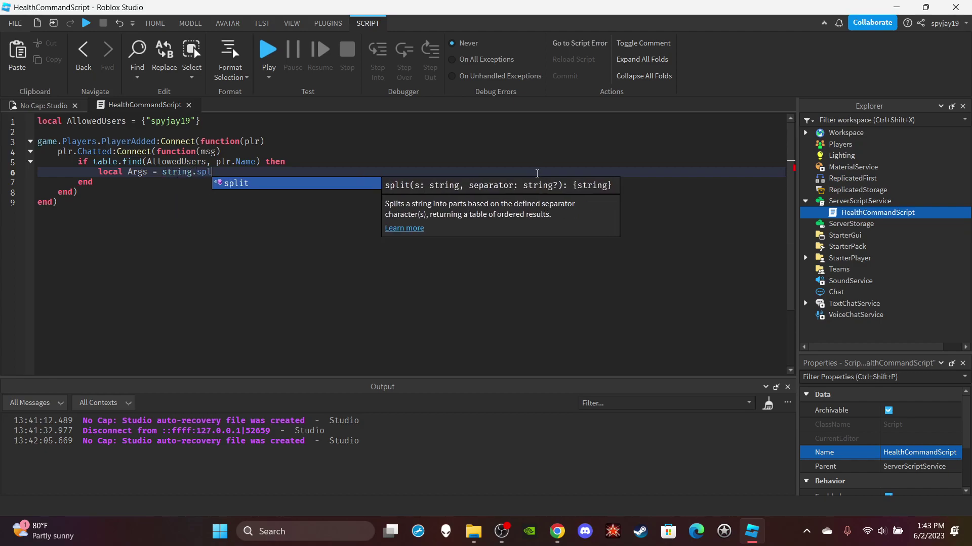
text(it(msg, )
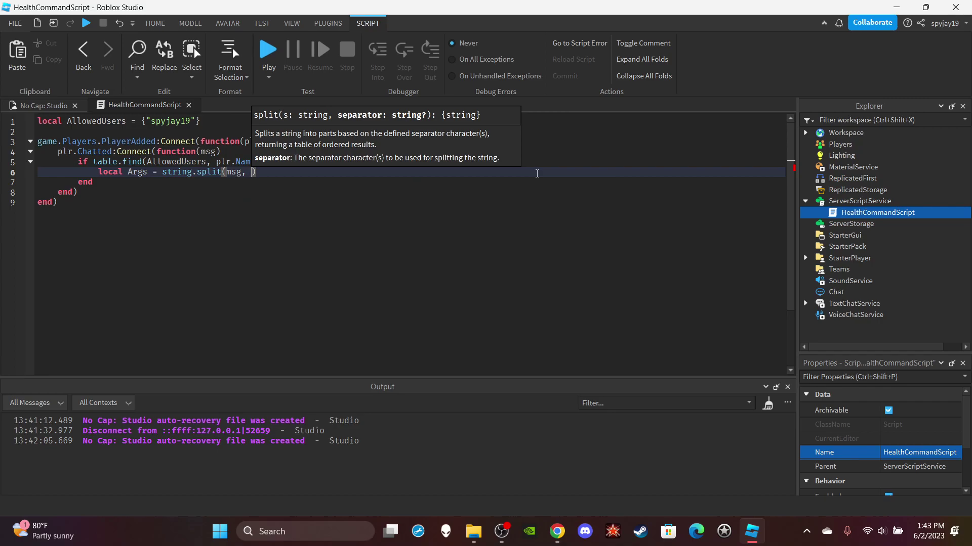
text(")
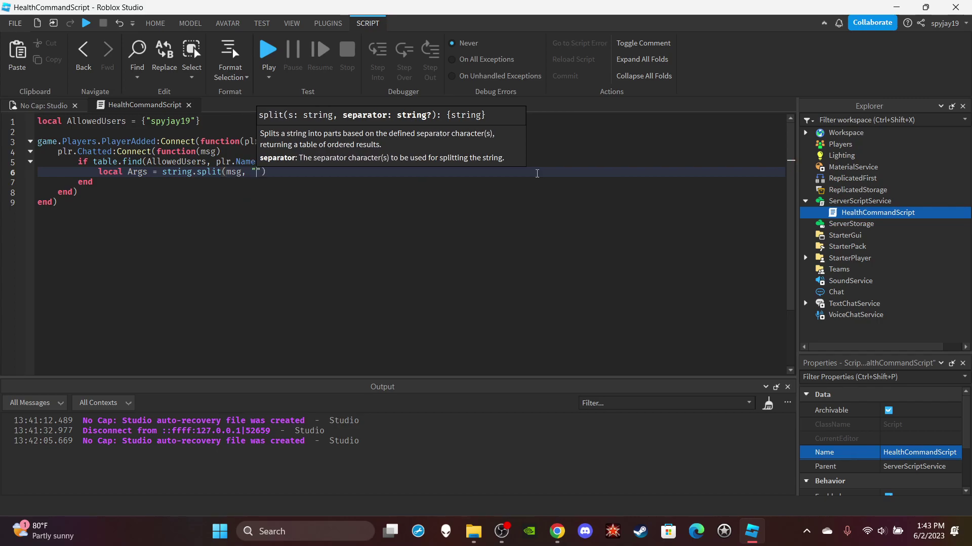
key(Return)
key(Return)
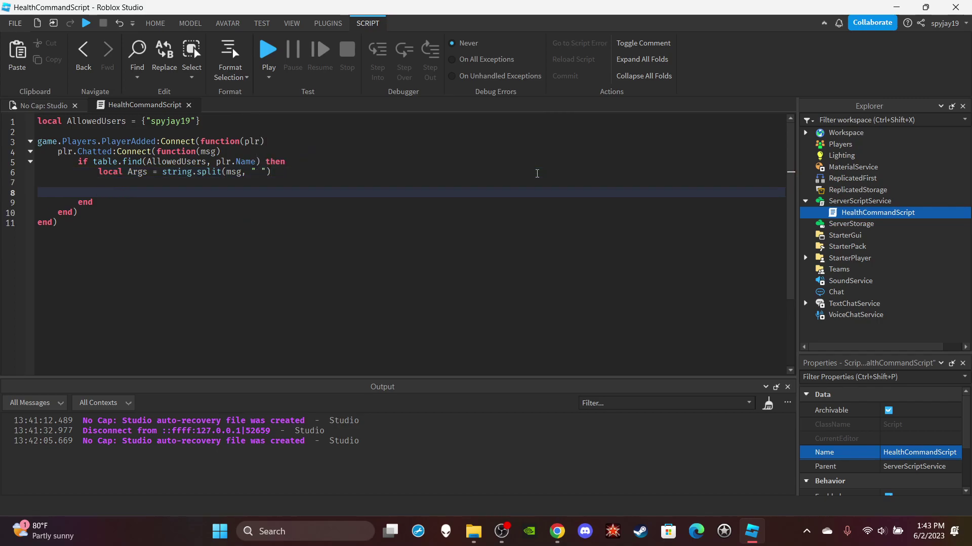
text(if Args)
text([1] == ")
text(:)
text(Health" then)
key(Return)
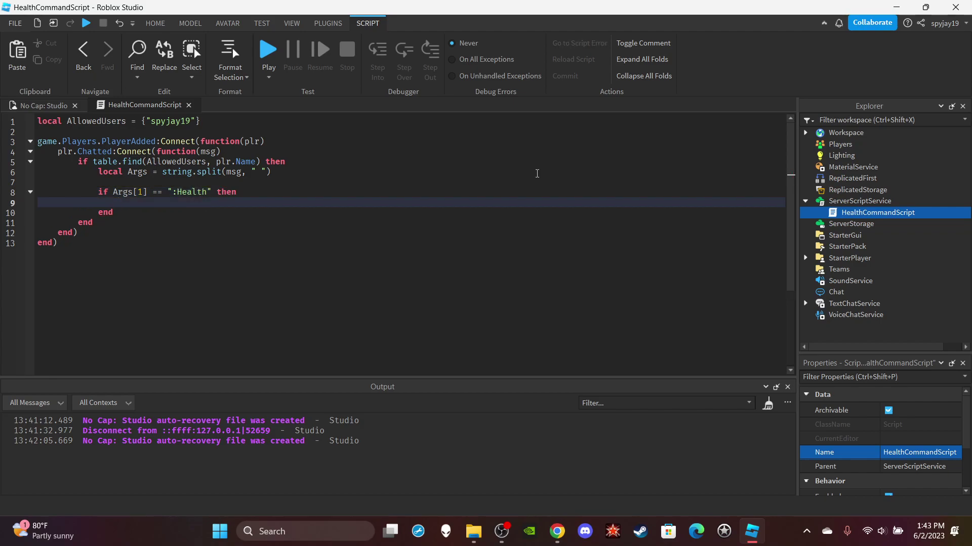
text(for i,v )
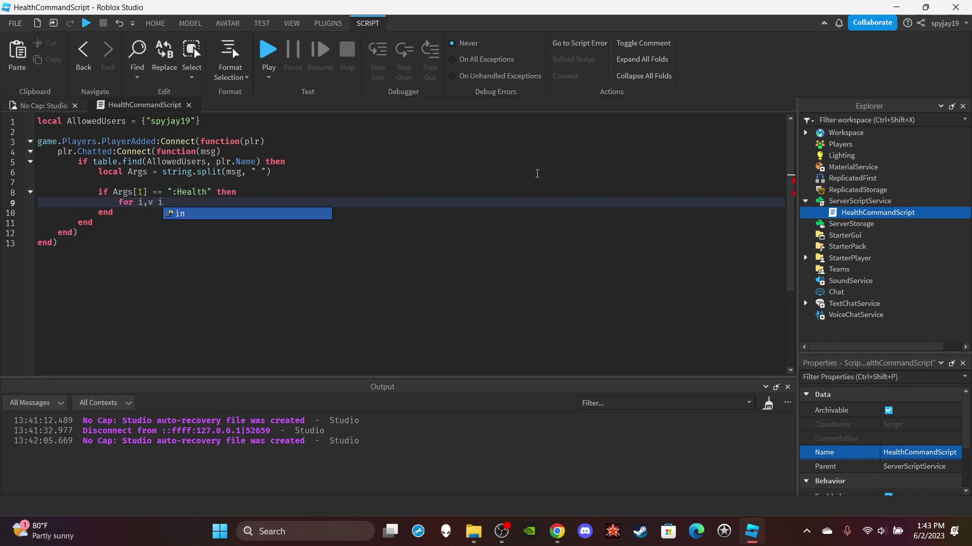
text(in pairs(ga)
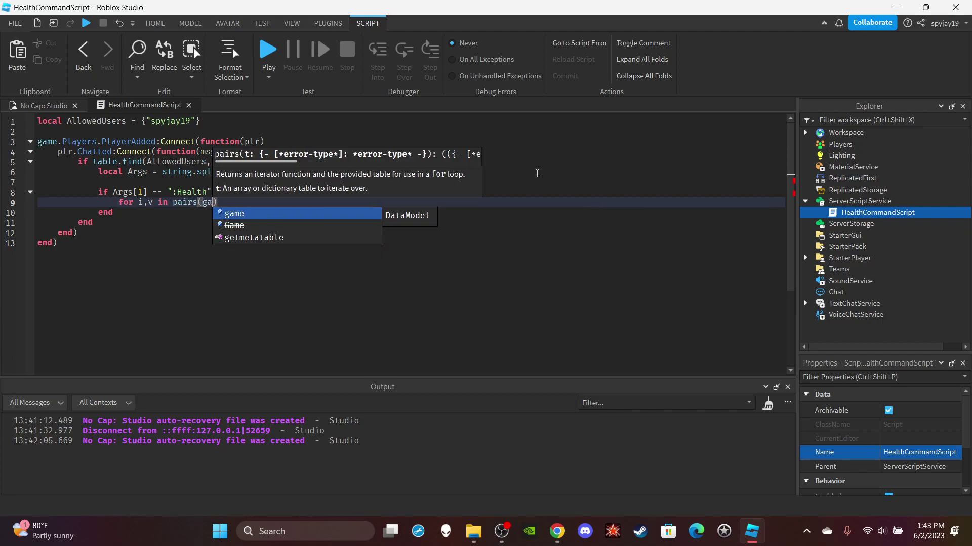
text(me.Workspace:Get)
Loop over game.Workspace:GetChildren() and match v.Name against Args[2].
key(Tab)
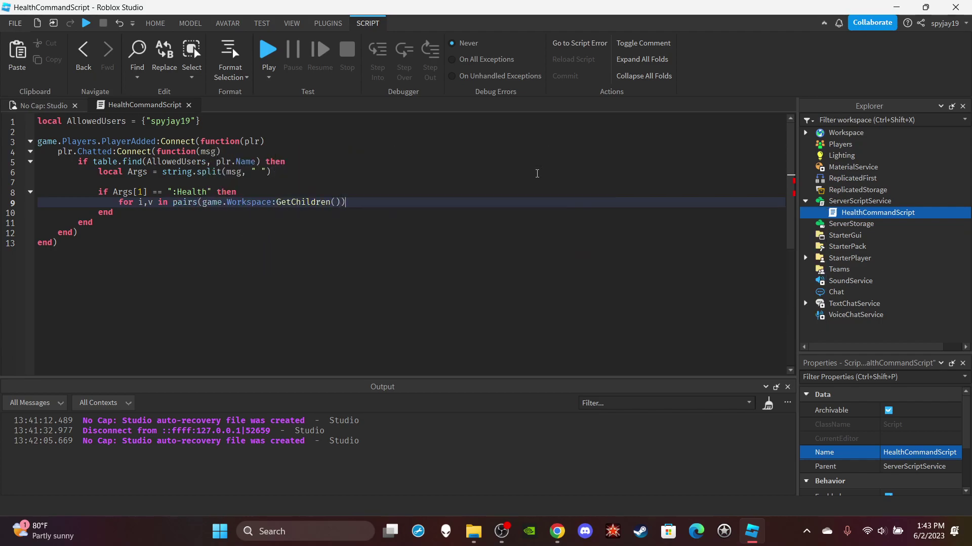
text( do)
key(Return)
text(if v.)
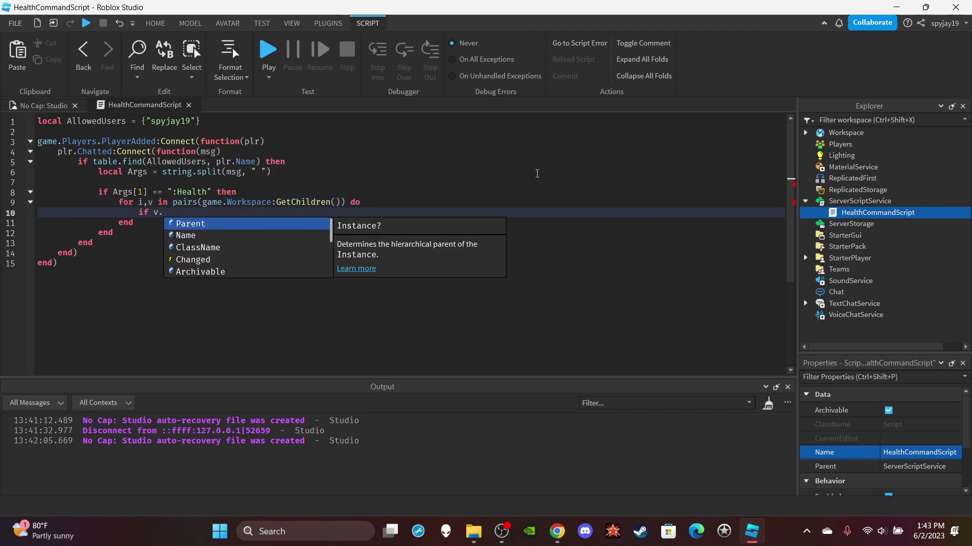
text(Name == )
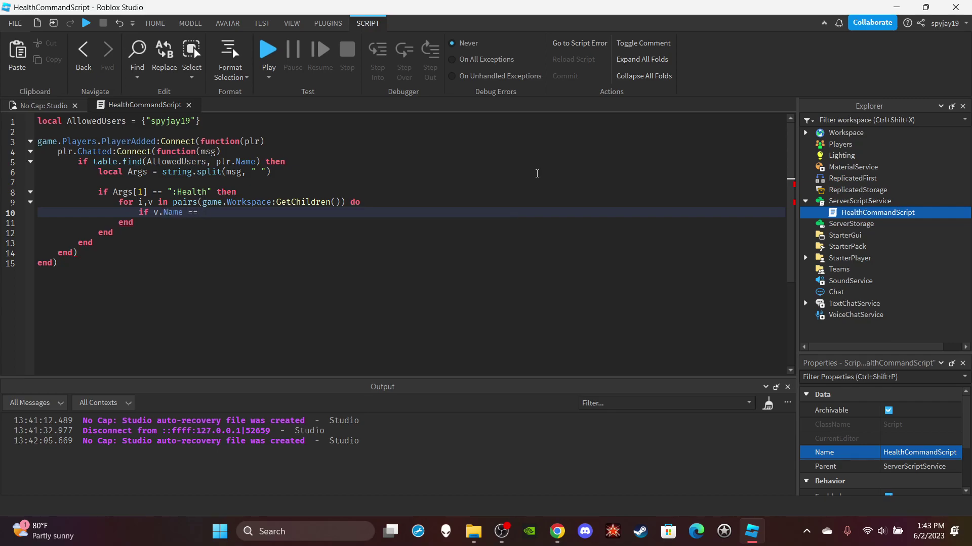
text(Argsp3)
text([)
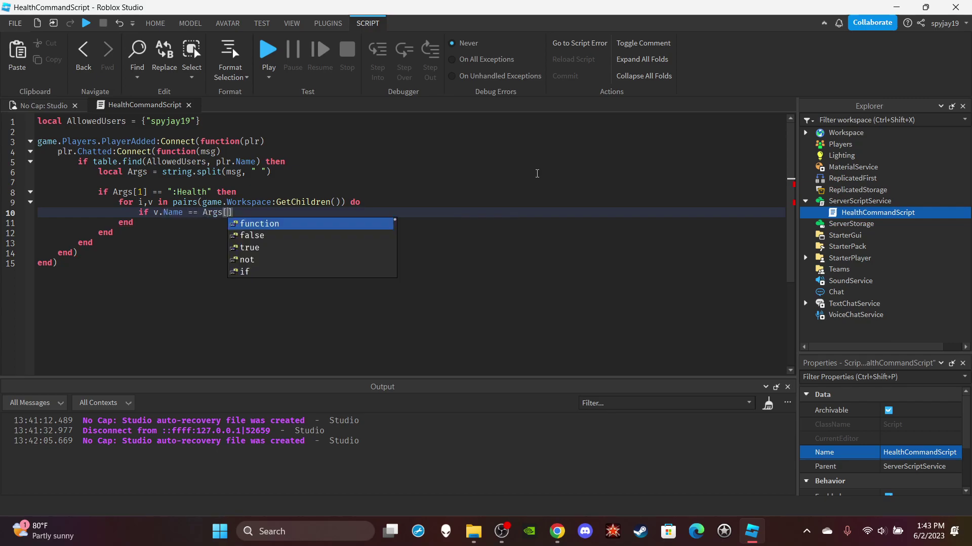
text(3])
key(BackSpace)
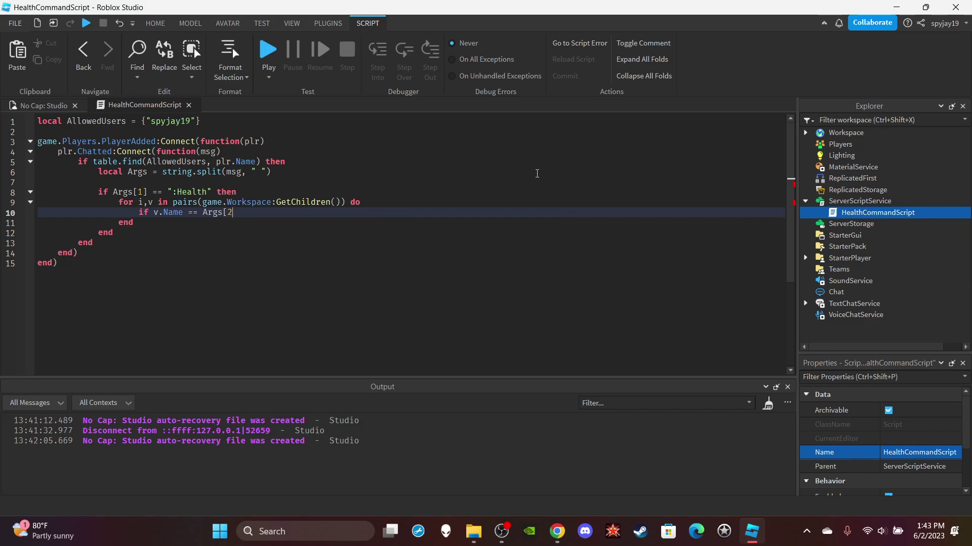
text(] then)
key(Return)
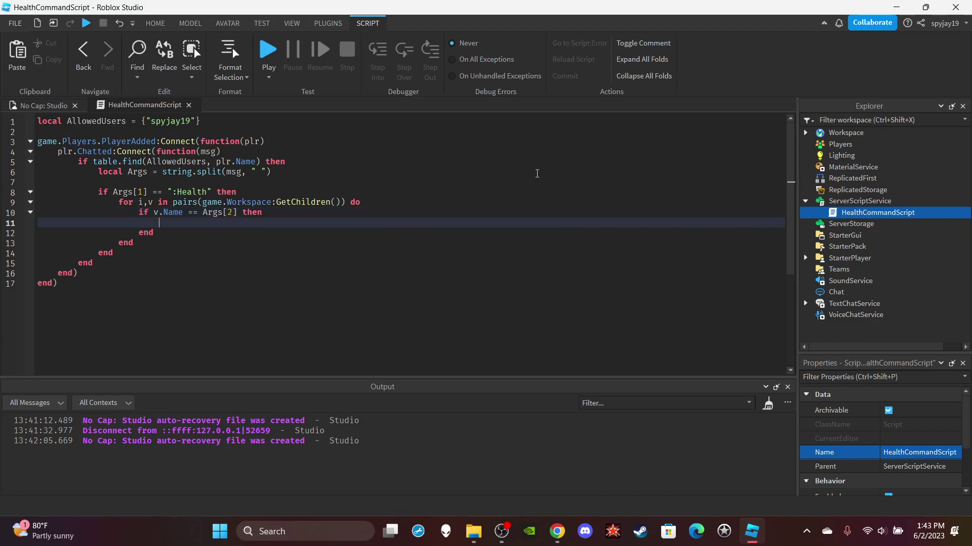
text(v.Humanoid.)
text(MaxHe)
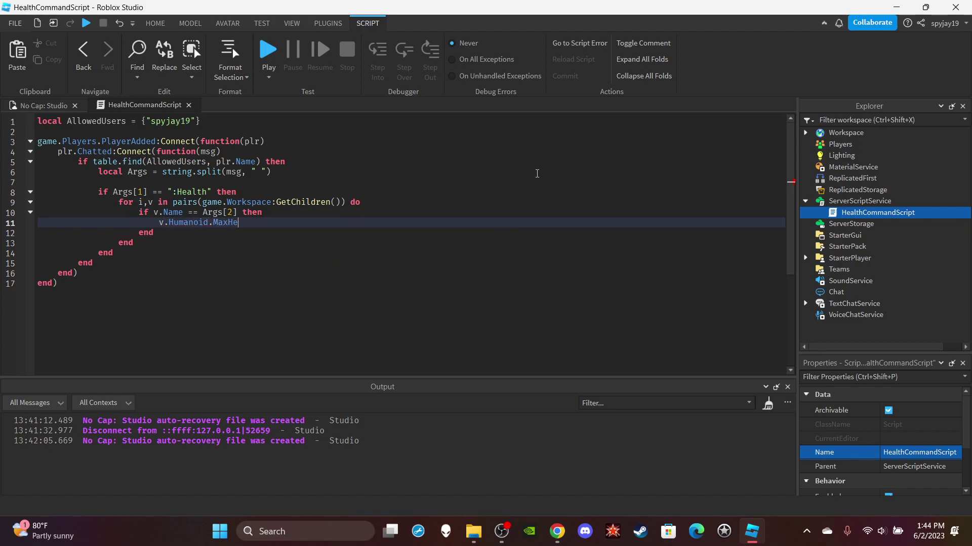
text(la)
text(th)
text(Ar)
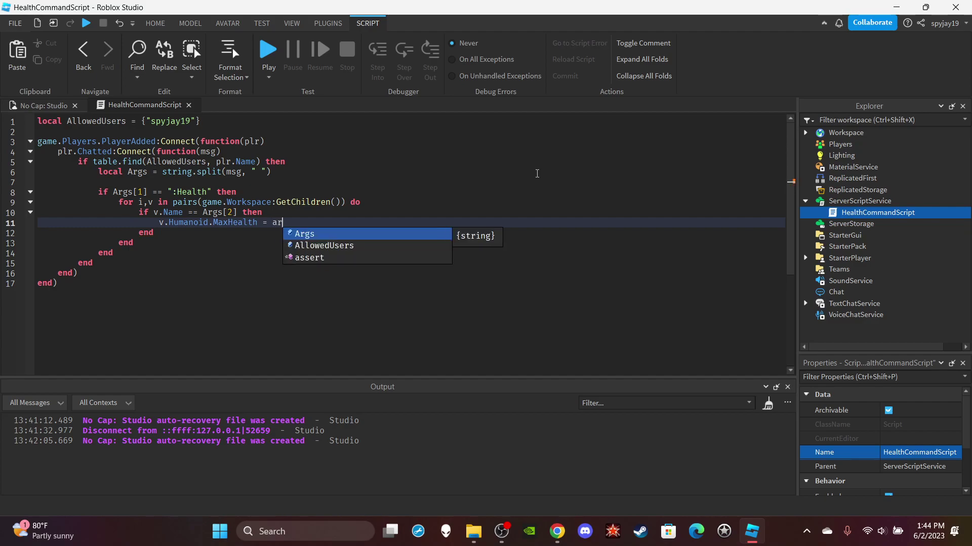
text(gs[3)
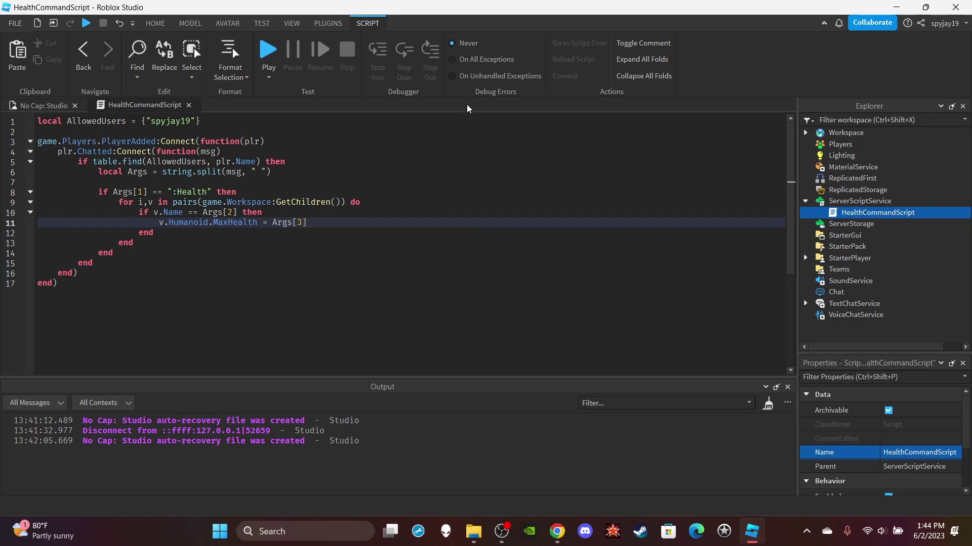
Set v.Humanoid.MaxHealth and v.Humanoid.Health to Args[3], then return to the 3D scene.
key(Return)
text(v.Hu)
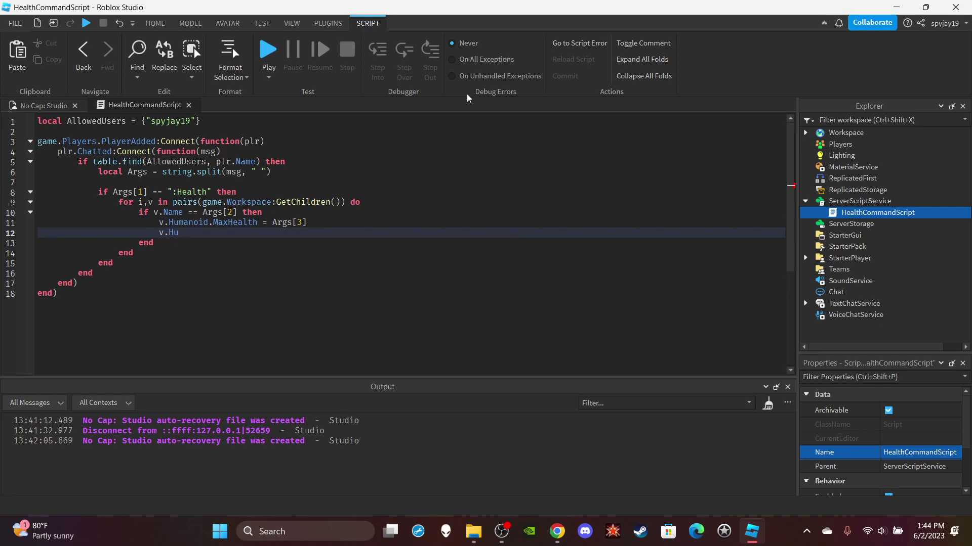
text(mano)
text(Heal)
text(th = Args[3])
click(36, 105)
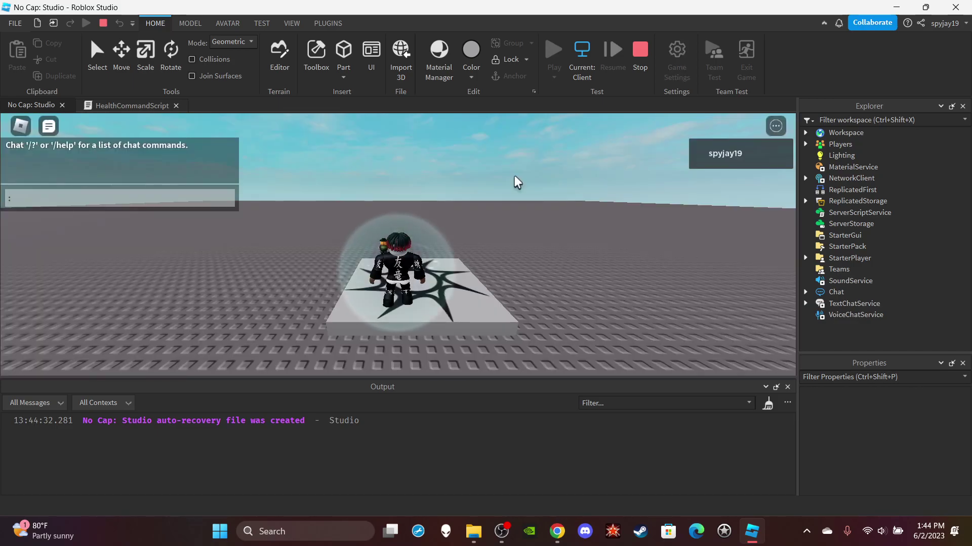
Send ":Health spyjay19 500" in the play-test chat and look down at the character.
key(slash)
text(:Health spyjay19)
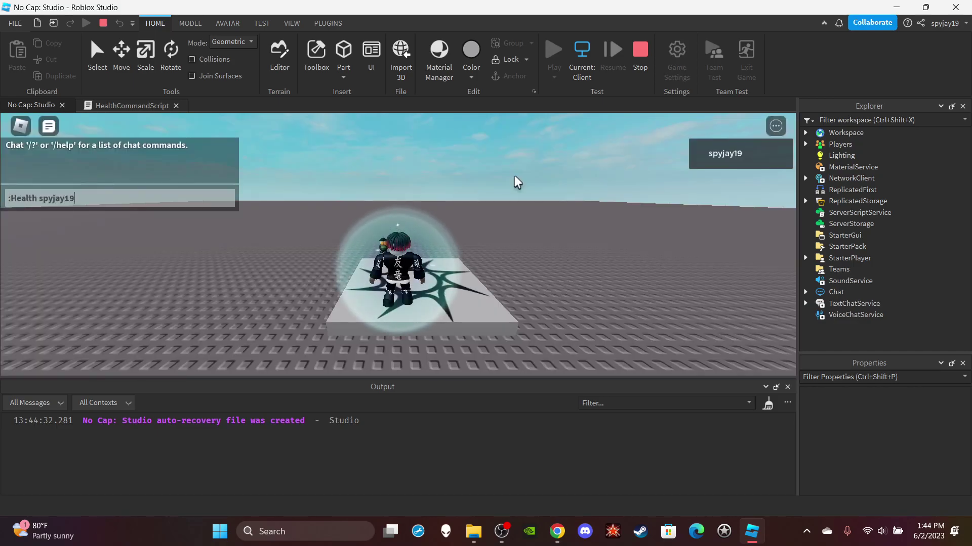
text( 500)
key(Return)
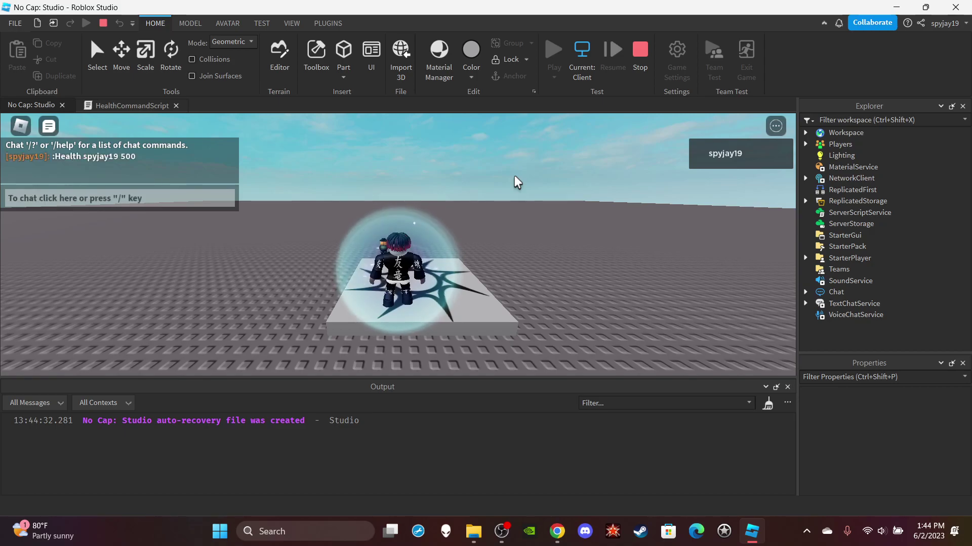
right_drag(433, 209, 433, 212)
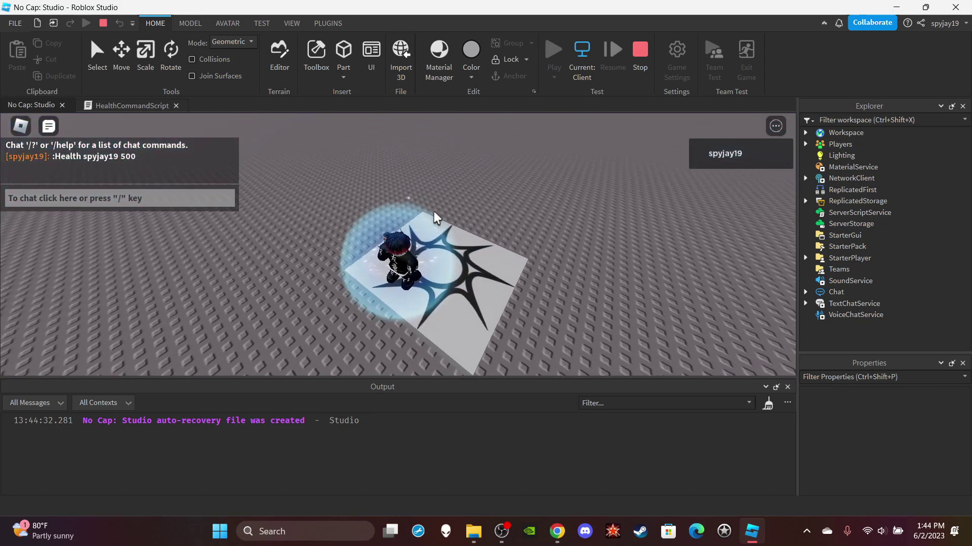
Select Workspace > spyjay19 > Humanoid to inspect its Health and MaxHealth of 500.
click(806, 133)
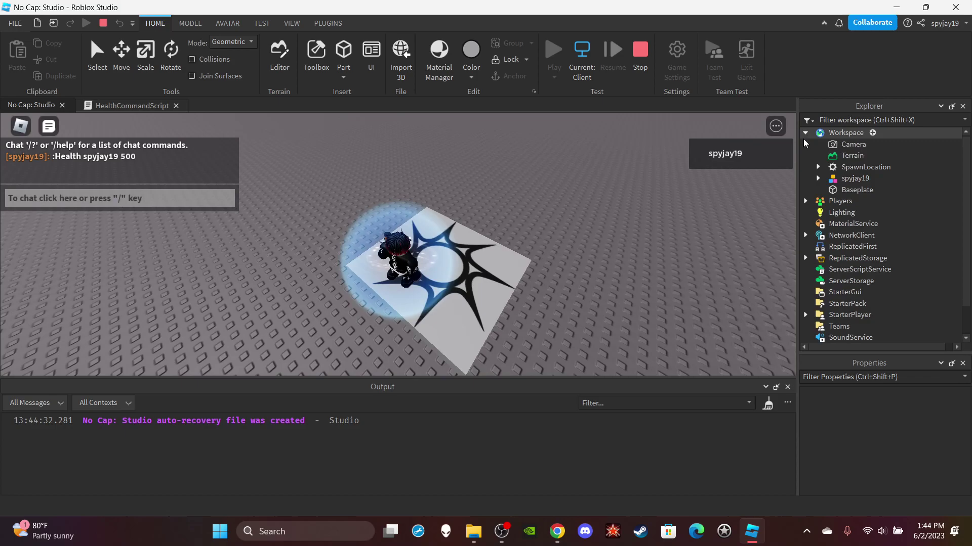
click(818, 178)
click(870, 246)
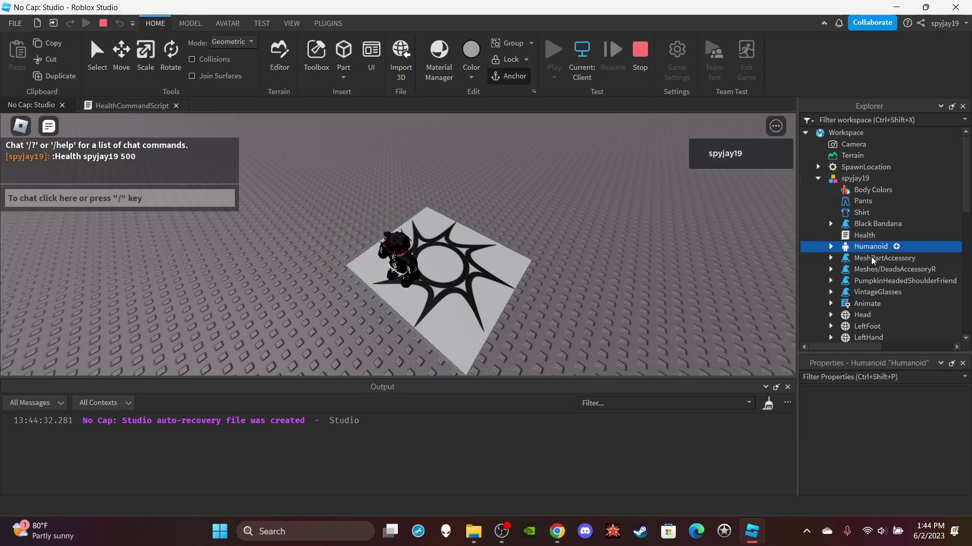
scroll(890, 461, down, 5)
scroll(890, 461, down, 2)
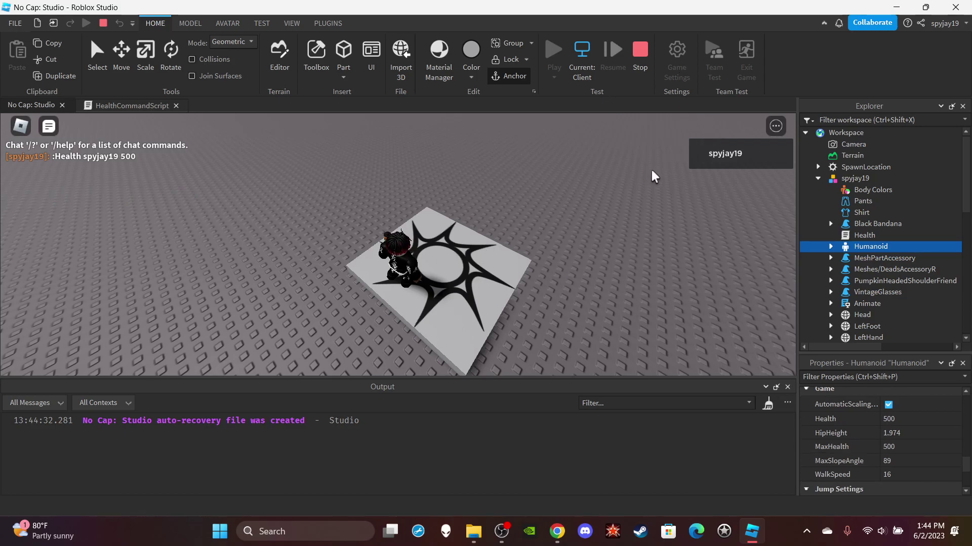
key(w)
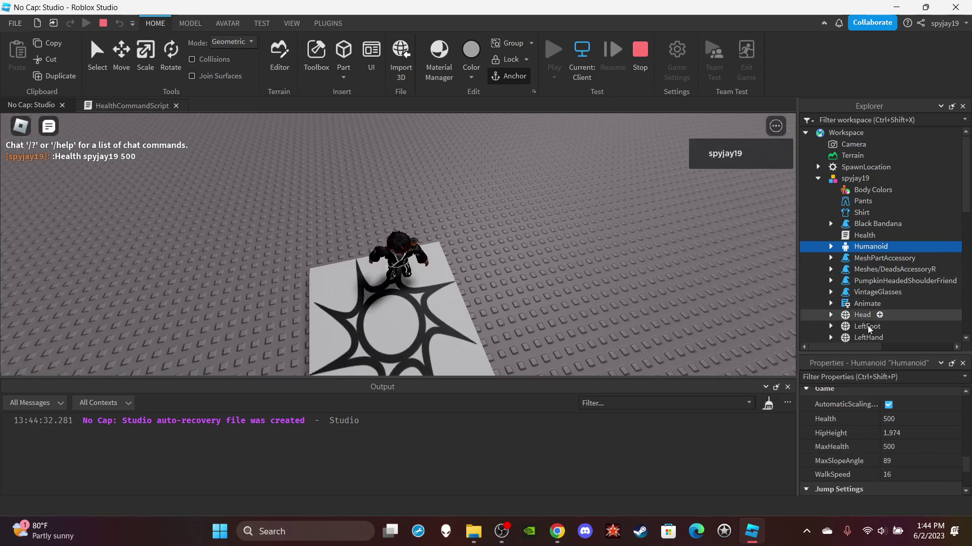
Try MaxHealth 400 in Properties, then set it back to 500.
click(894, 447)
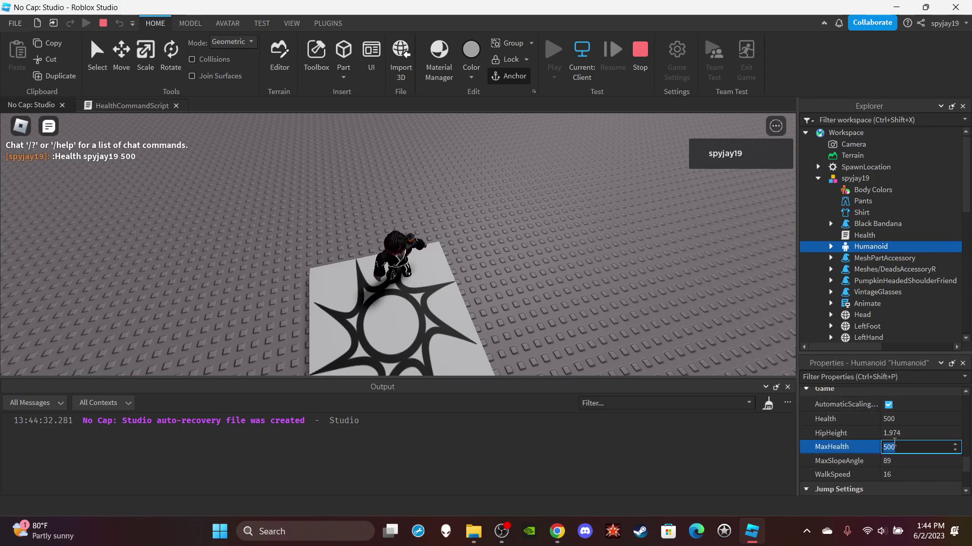
text(400)
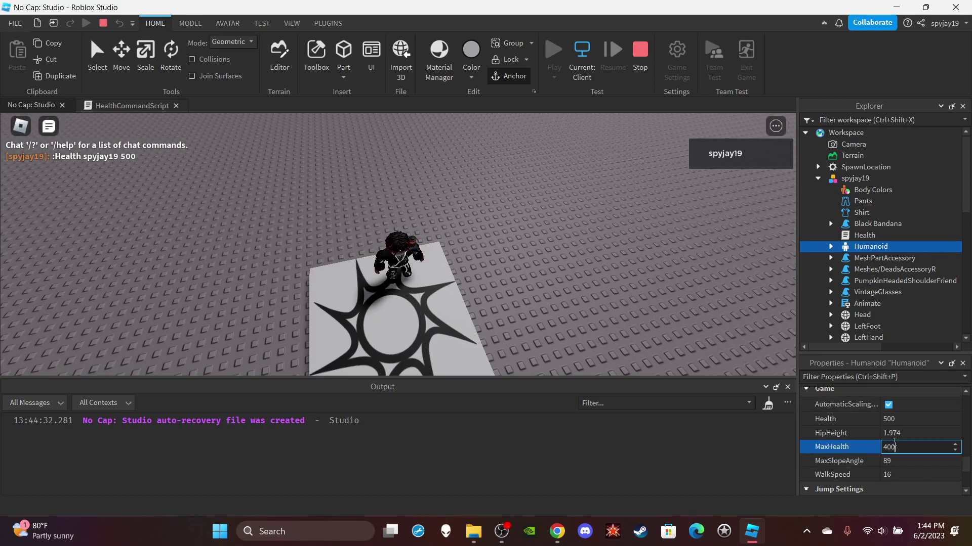
key(Return)
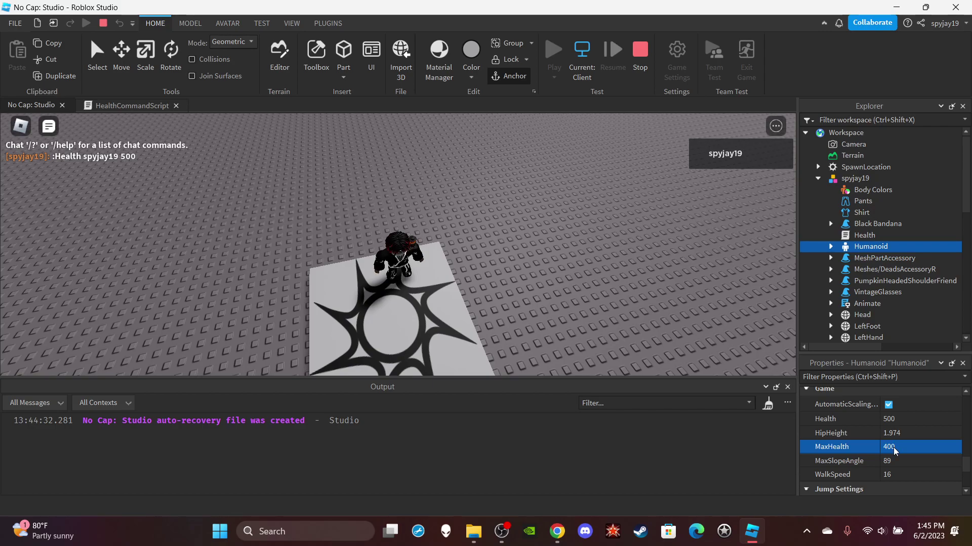
click(894, 450)
text(5)
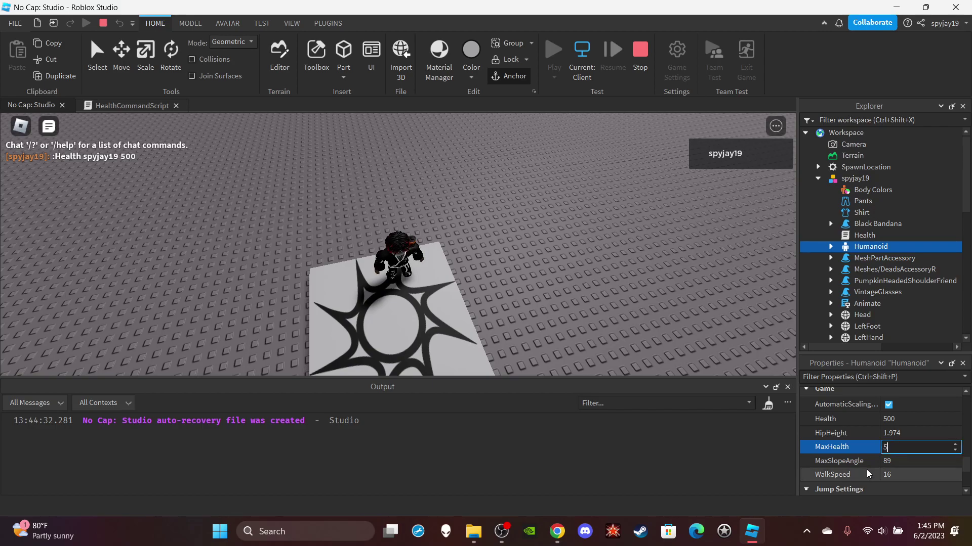
text(00)
key(Return)
Switch to the Server view and select spyjay19's Humanoid in Workspace.
click(582, 61)
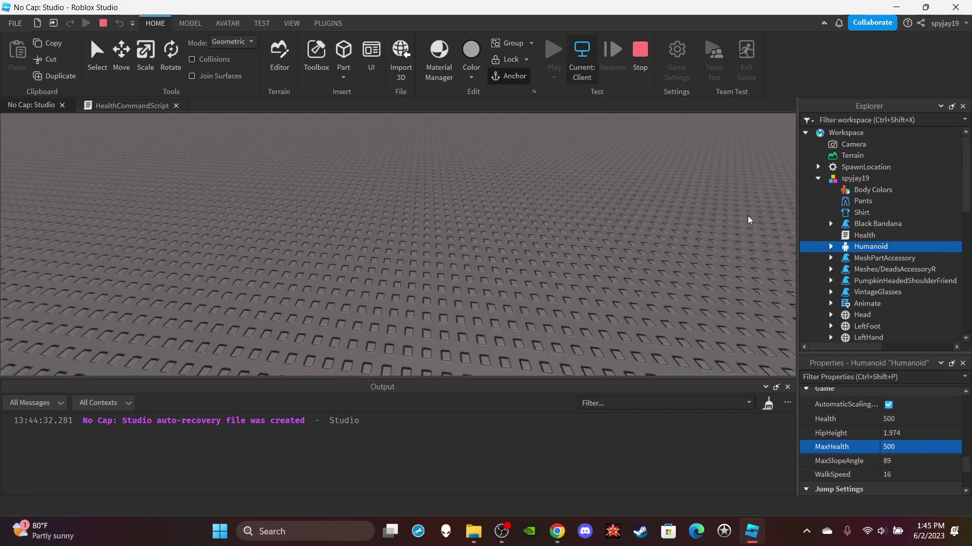
click(805, 144)
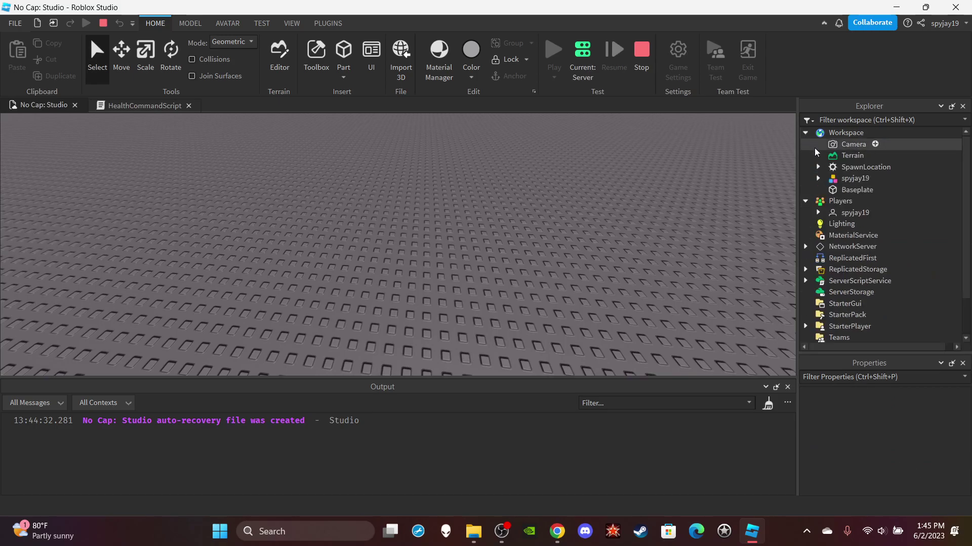
click(818, 178)
scroll(893, 242, down, 1)
click(885, 226)
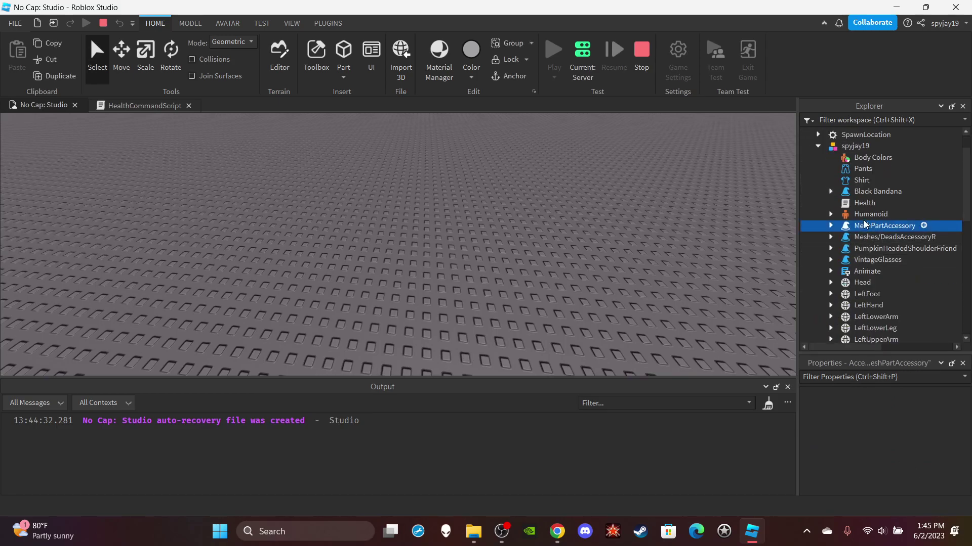
scroll(903, 450, down, 3)
scroll(904, 449, down, 1)
scroll(903, 449, down, 2)
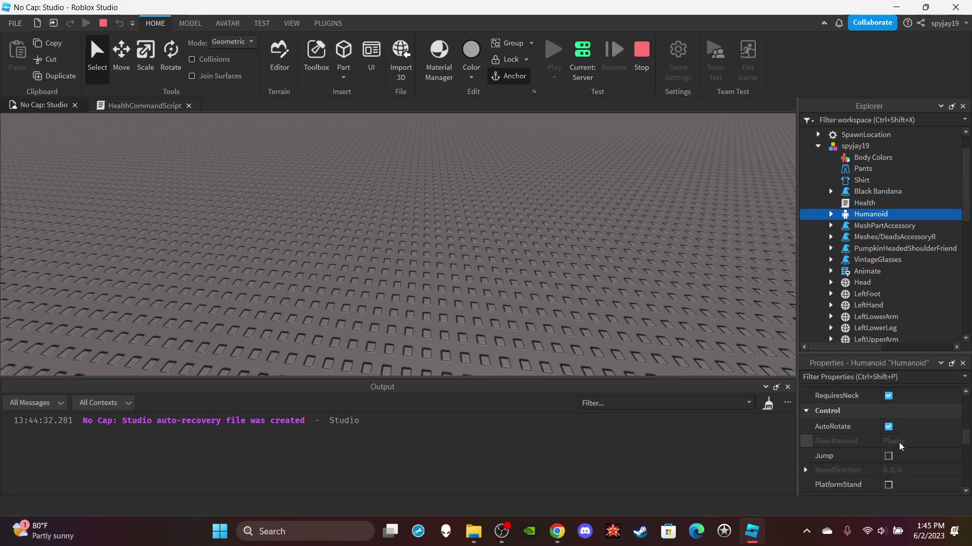
scroll(902, 450, down, 2)
scroll(897, 449, down, 2)
Set the Humanoid's Health to 300 and return to the Client view to see the reduced health bar.
click(894, 464)
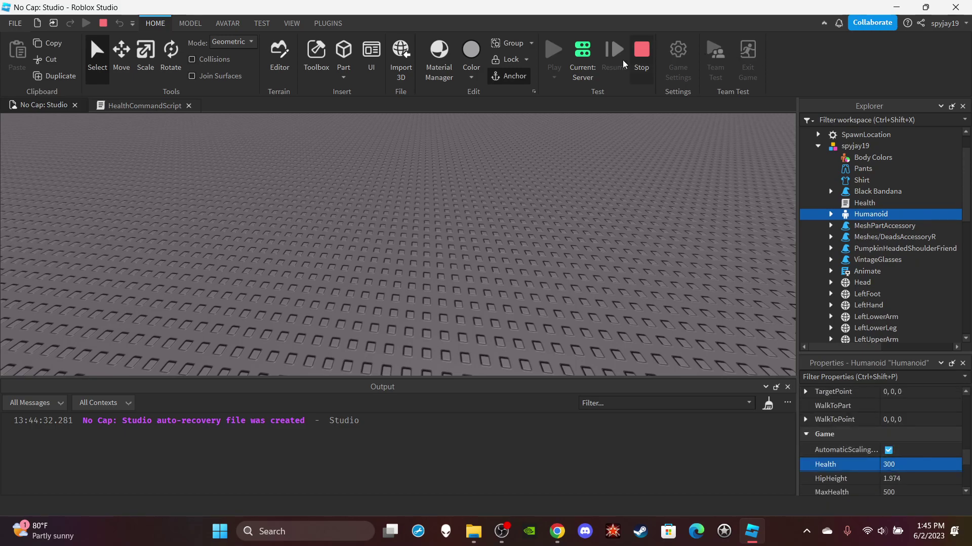
click(594, 68)
key(w)
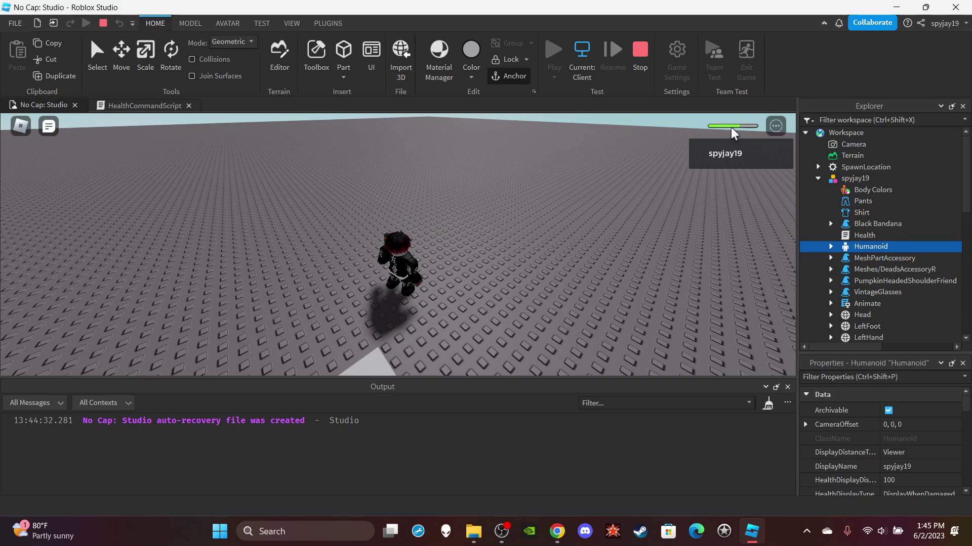
Stop the play test to return to edit mode.
click(639, 78)
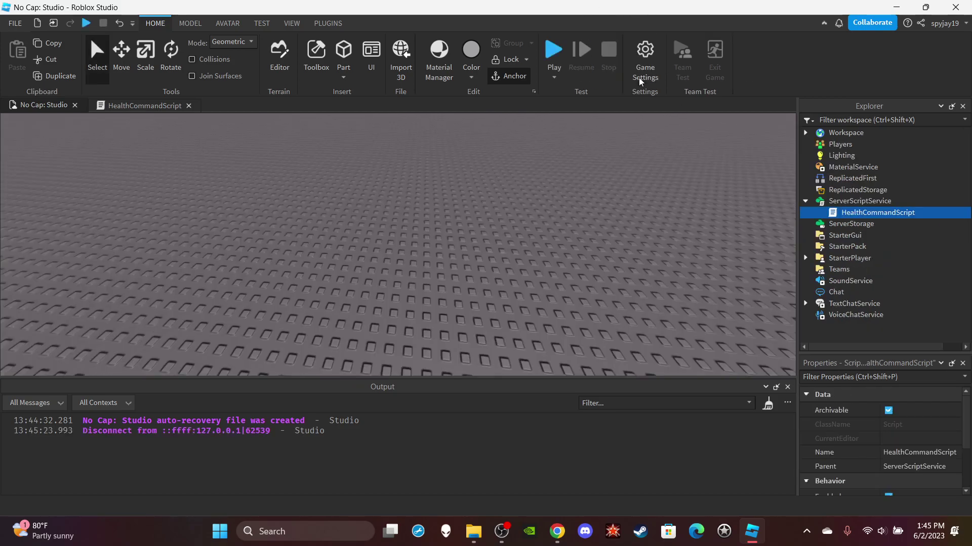